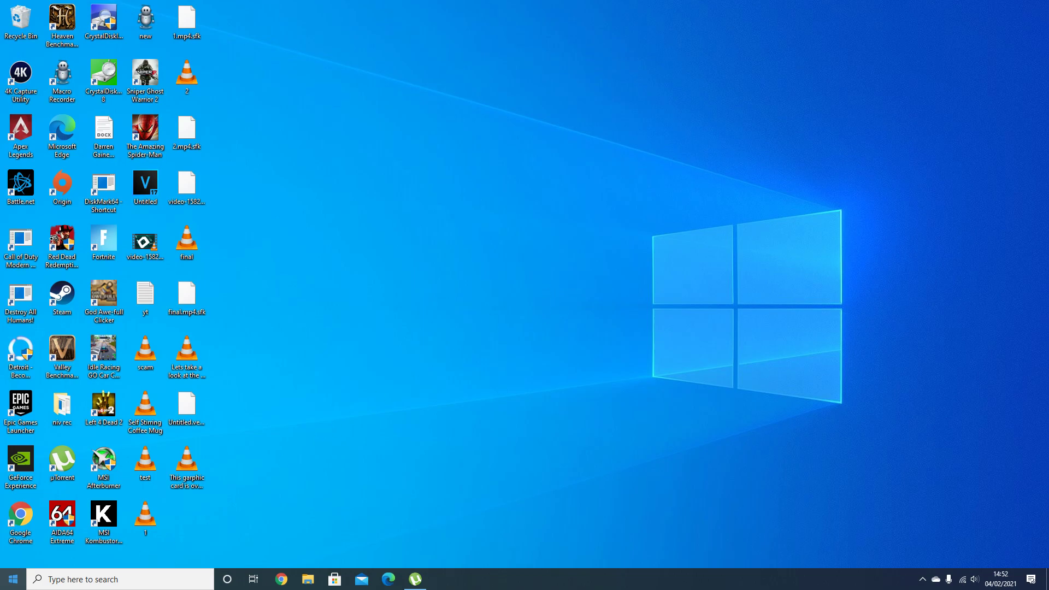
Create a new simple volume from Disk 3's 9313.98 GB unallocated space, accepting the full size, default letter and formatting.
right_click(13, 579)
click(72, 391)
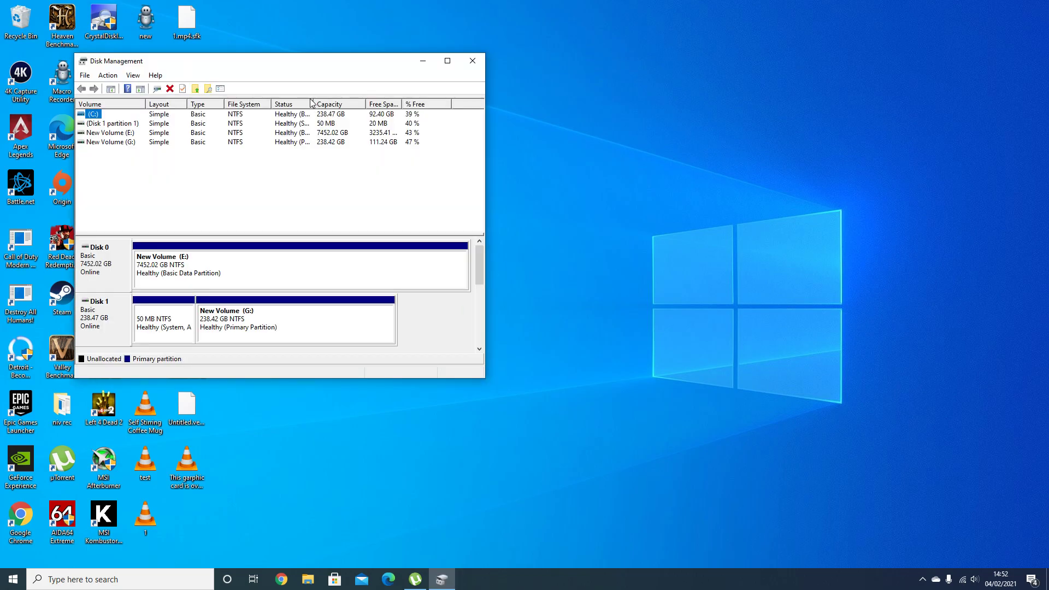
drag(480, 267, 477, 300)
right_click(306, 320)
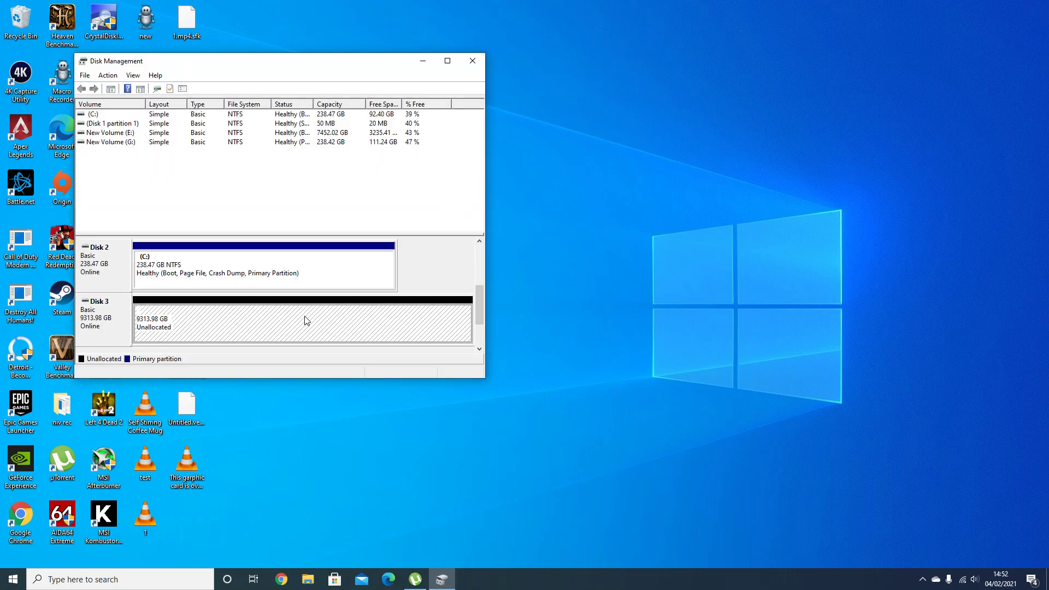
click(367, 326)
click(290, 308)
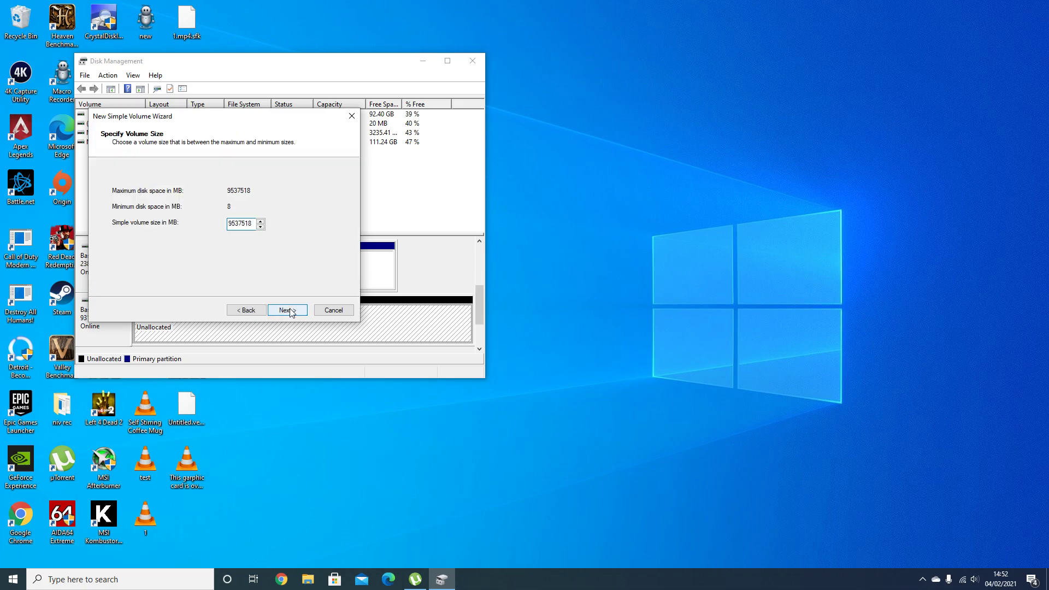
click(290, 308)
click(290, 308)
click(290, 308)
click(290, 309)
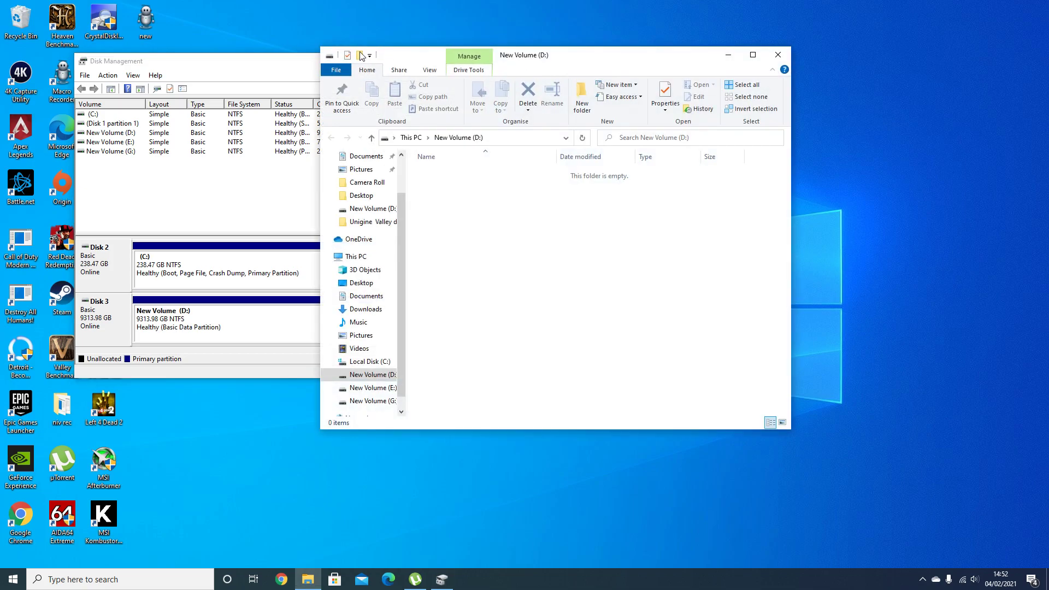
Close Disk Management and the empty D: drive window.
click(256, 67)
click(472, 60)
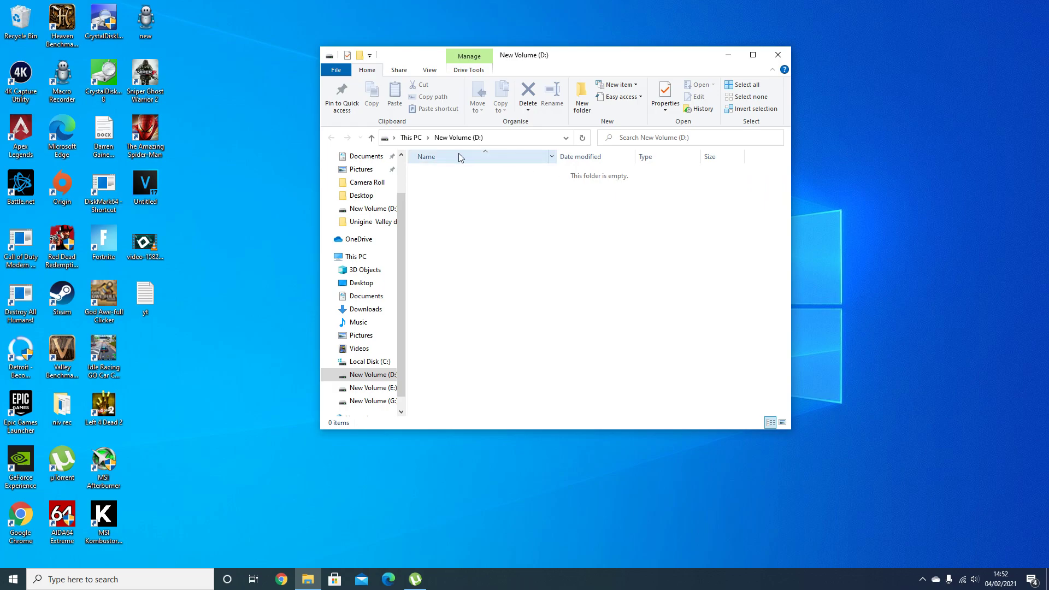
click(779, 53)
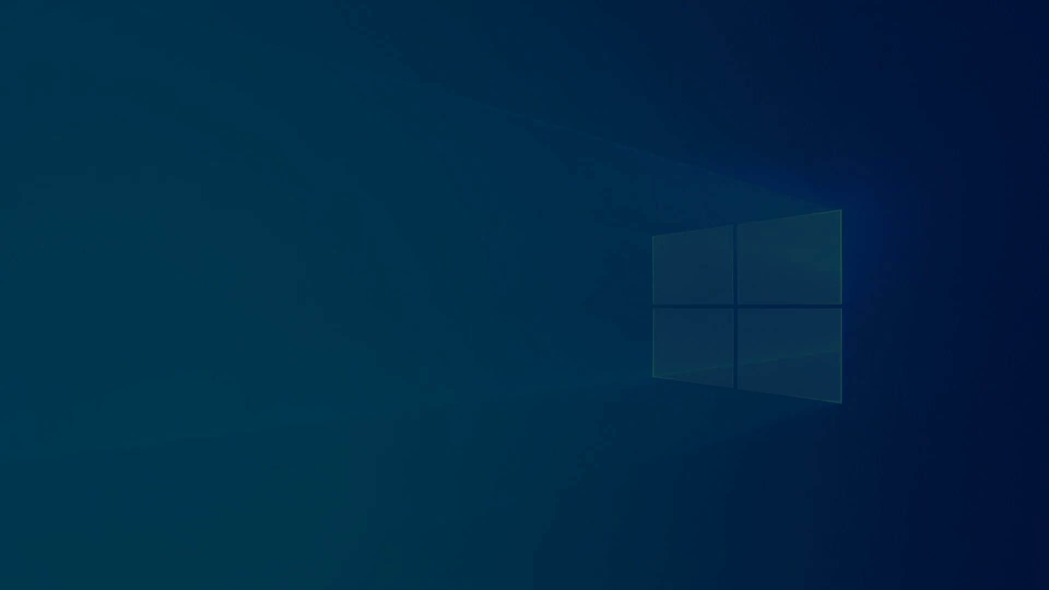
Launch CrystalDiskMark, target drive D: with 5 runs of 1GiB, and run all tests.
click(483, 367)
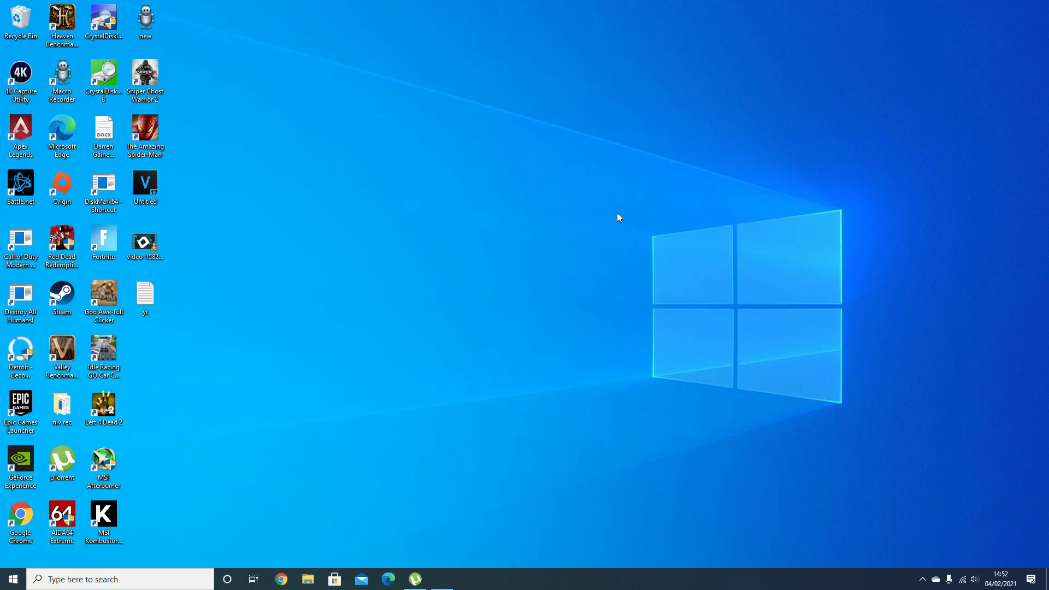
drag(514, 198, 572, 187)
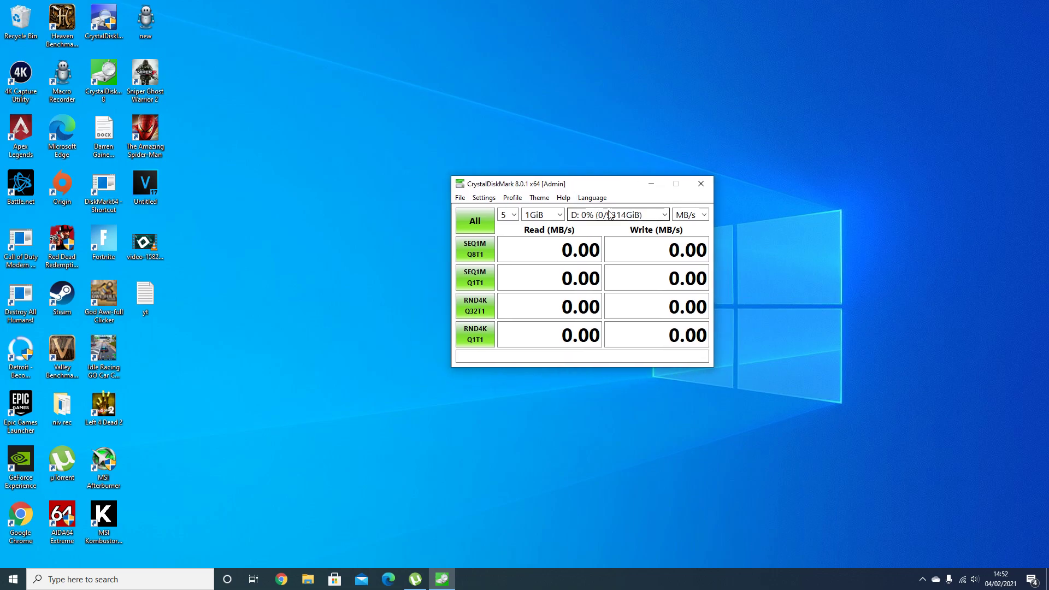
click(649, 216)
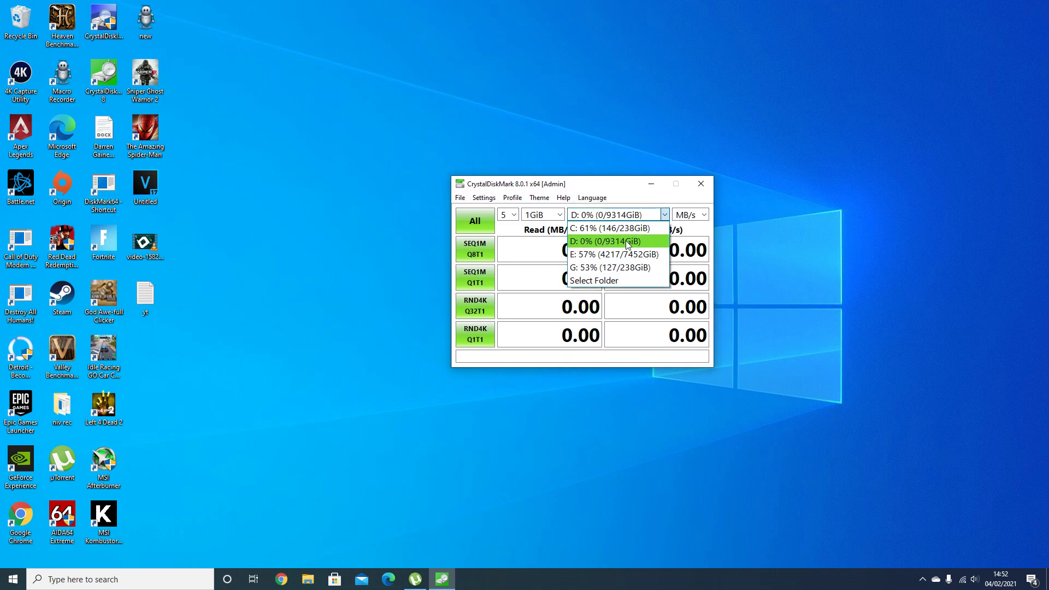
click(628, 240)
drag(537, 179, 492, 184)
click(439, 213)
Open Task Manager's Performance view and select Disk 3 (D:) to watch its activity graphs.
right_click(13, 580)
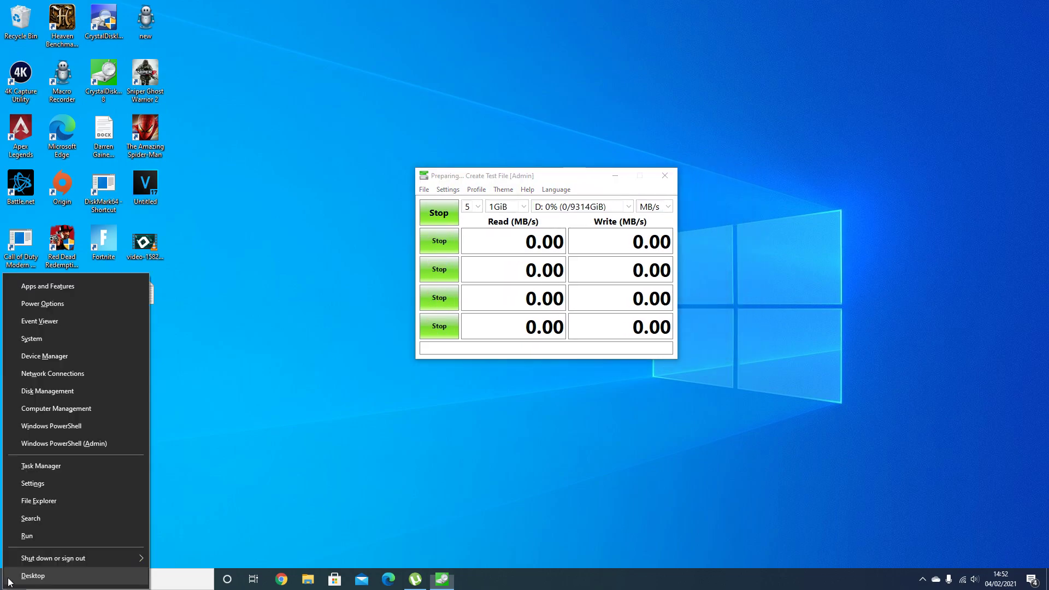
click(41, 465)
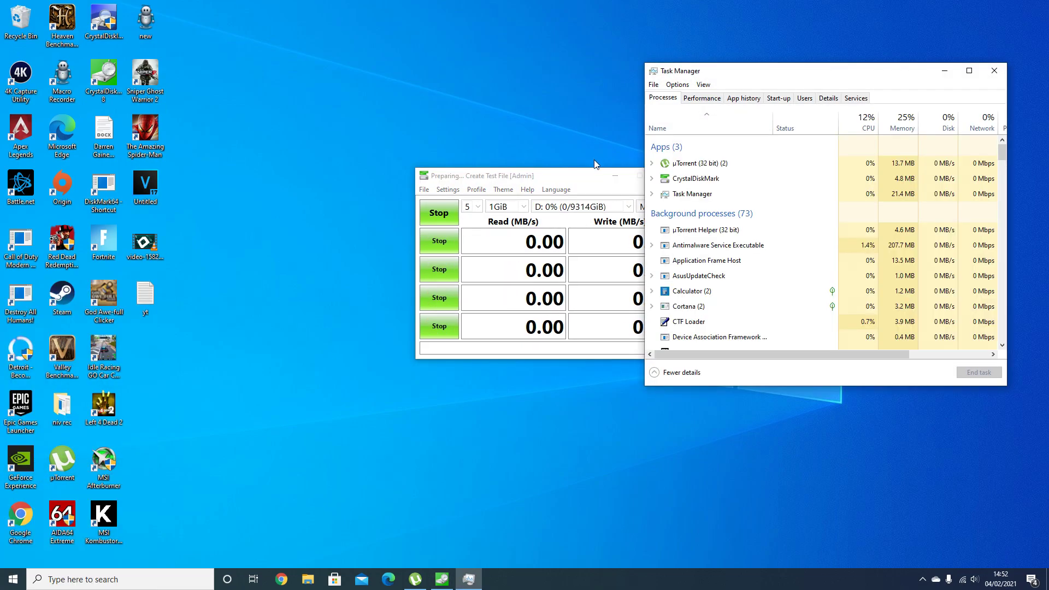
drag(578, 180, 498, 184)
click(703, 98)
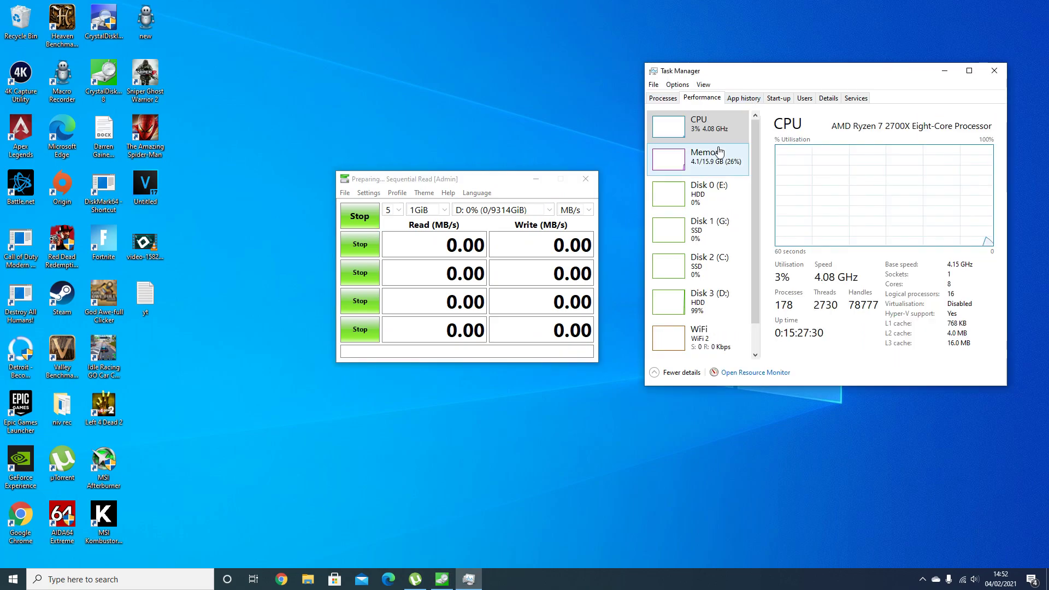
scroll(757, 139, down, 1)
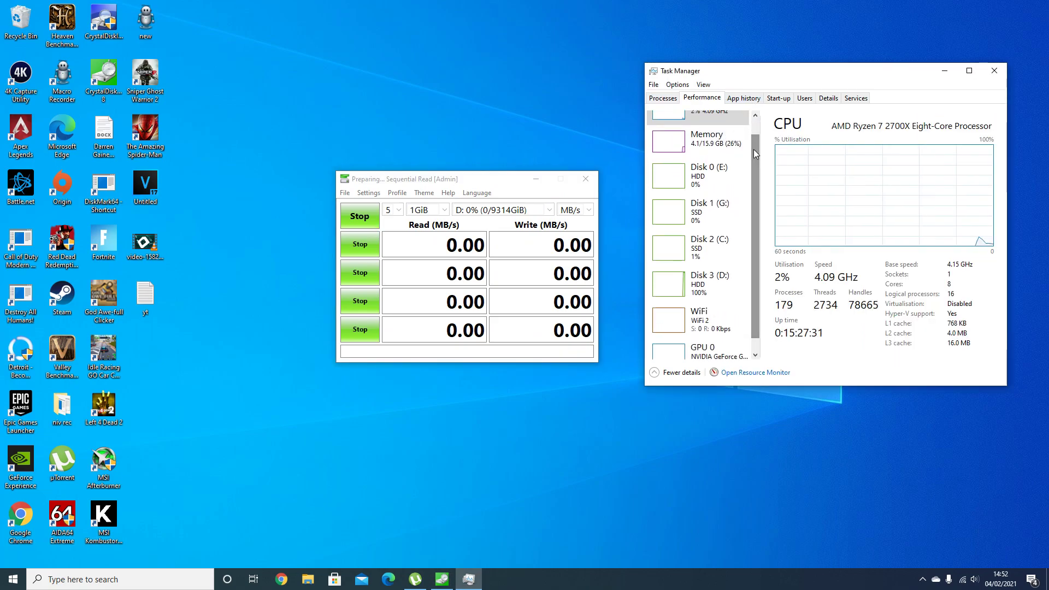
click(710, 278)
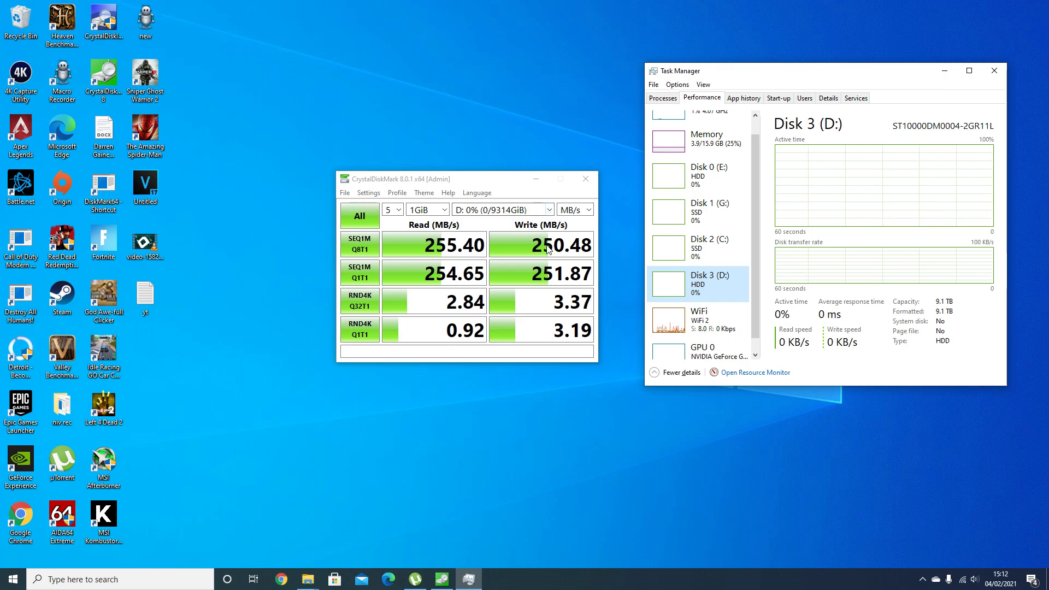
Arrange the common folder window on the left beside the D: drive window on the right.
click(306, 583)
click(349, 530)
drag(389, 62, 770, 38)
drag(503, 55, 424, 47)
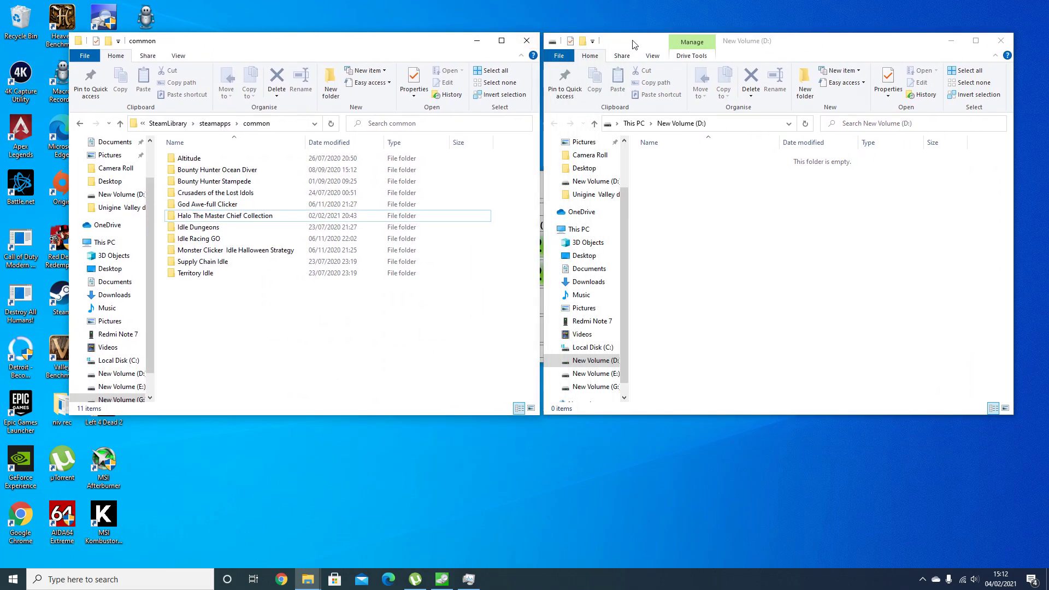
drag(634, 45, 639, 46)
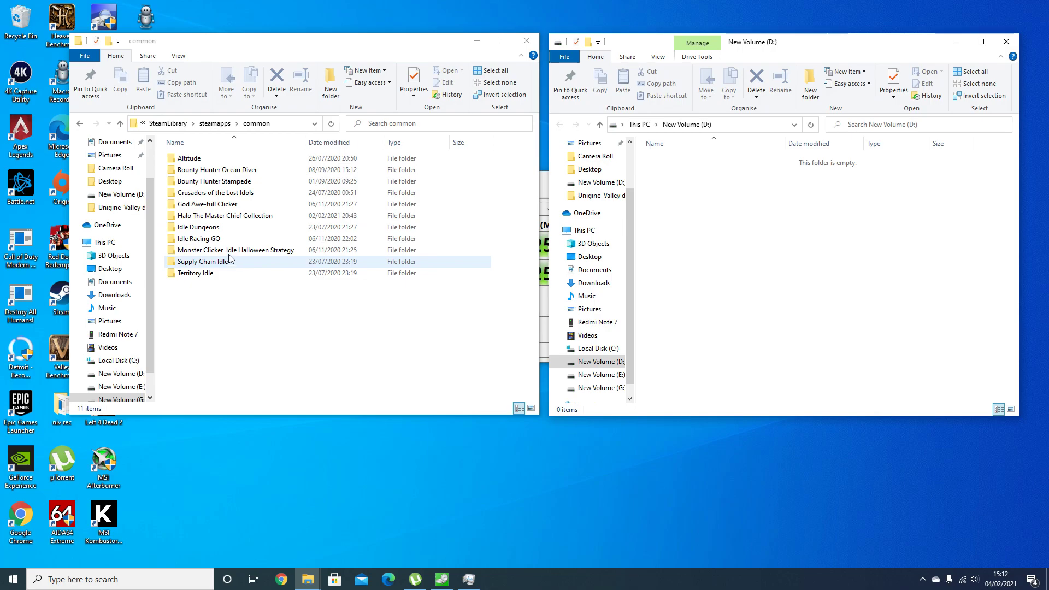
Cut the Halo The Master Chief Collection folder and check its 124 GB size in Properties.
right_click(230, 217)
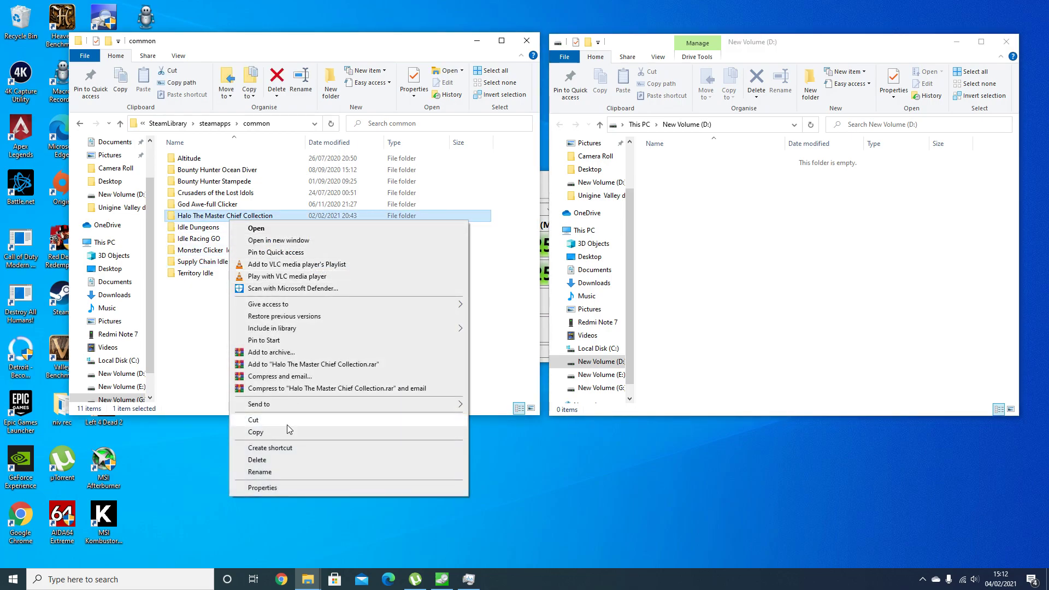
click(287, 422)
right_click(234, 216)
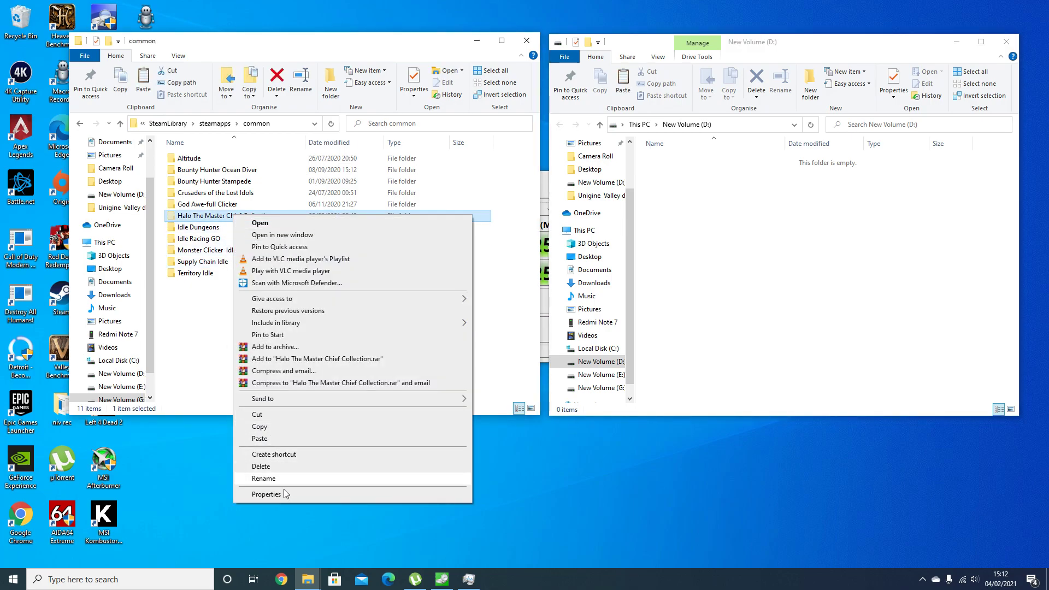
click(266, 494)
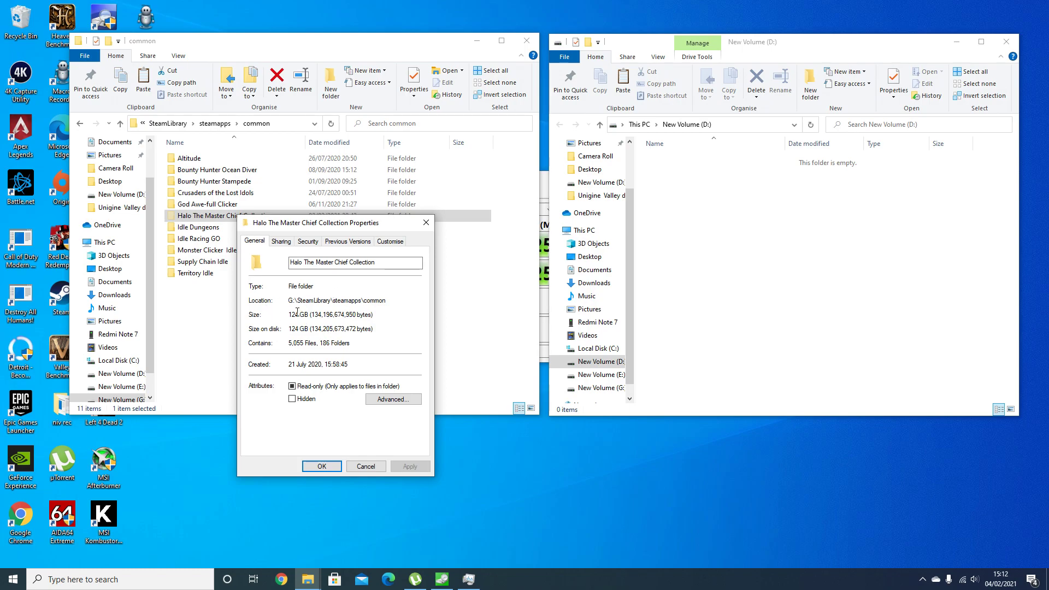
click(427, 222)
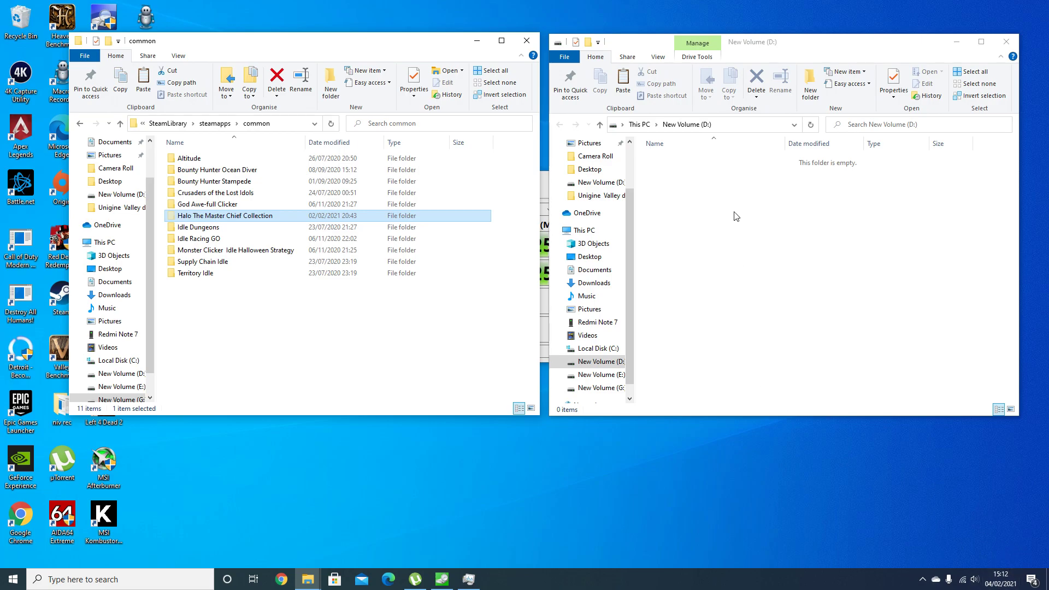
Paste the Halo folder into D: and open Task Manager to monitor the disk writes.
right_click(736, 192)
click(777, 268)
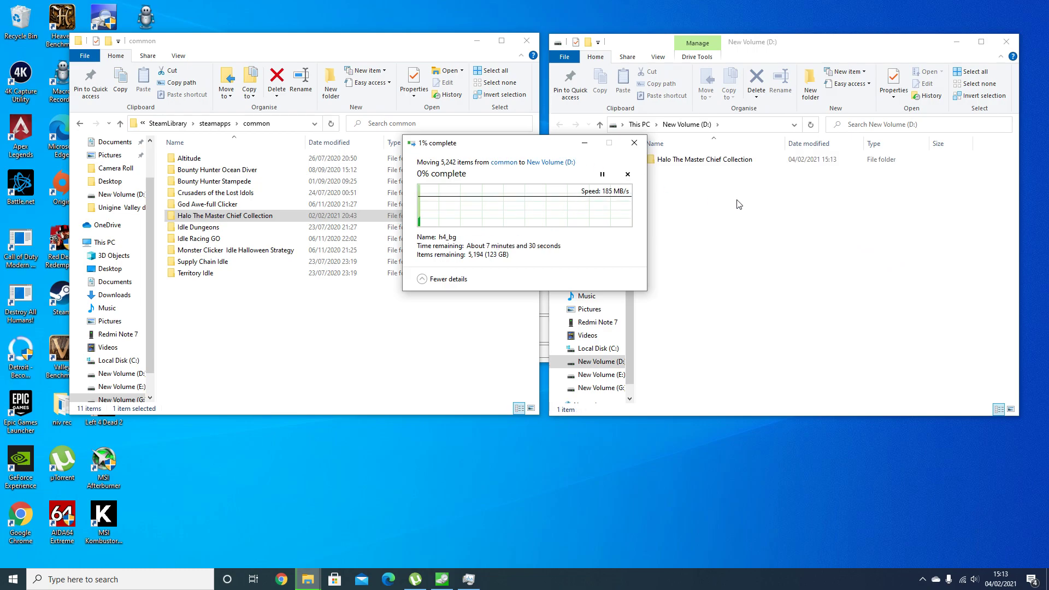
key(ctrl+shift+Escape)
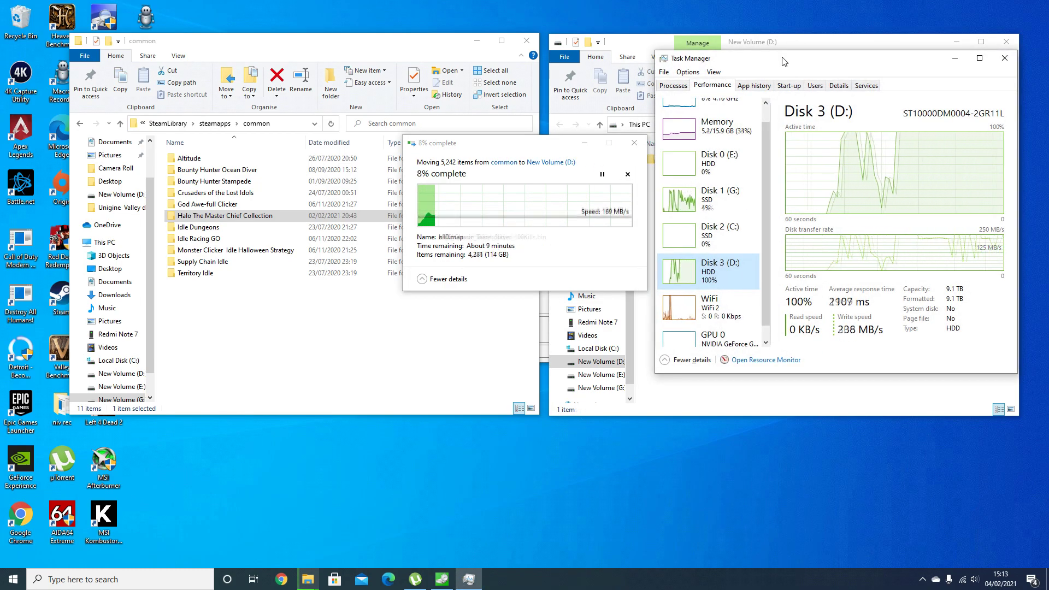